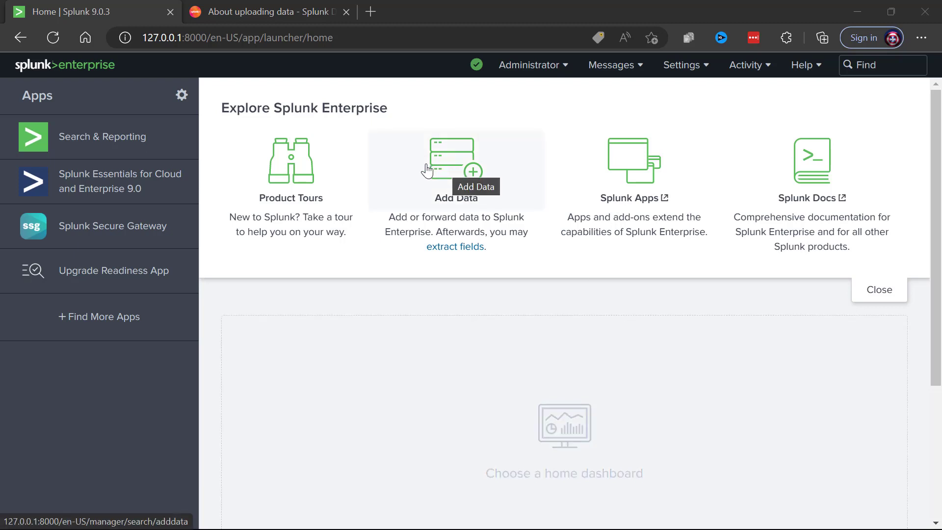
# From Search & Reporting, open Settings > Add Data and scroll to the Upload, Monitor and Forward options.
pyautogui.click(108, 140)
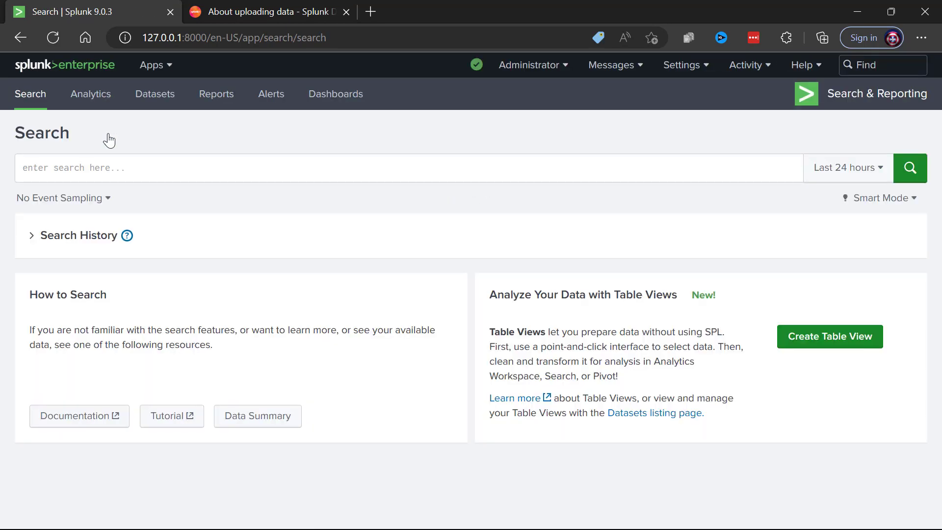
pyautogui.click(696, 68)
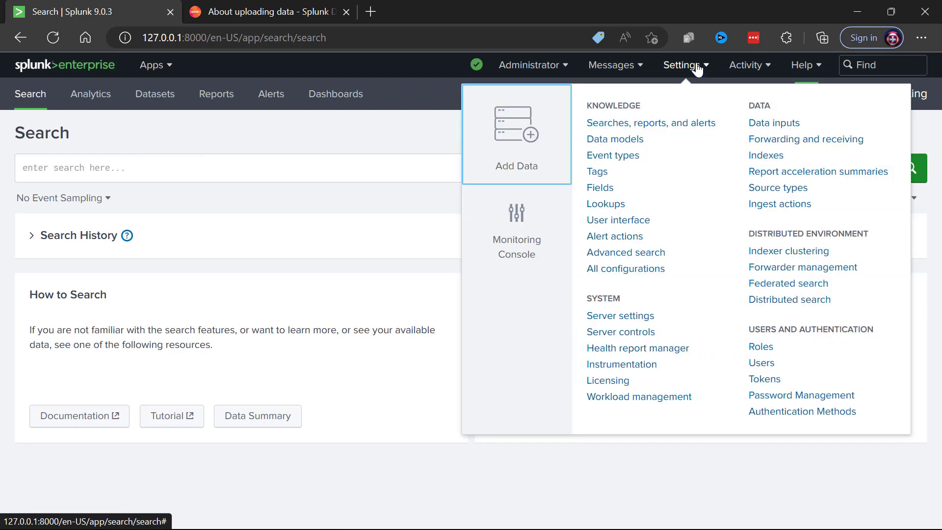
pyautogui.click(509, 137)
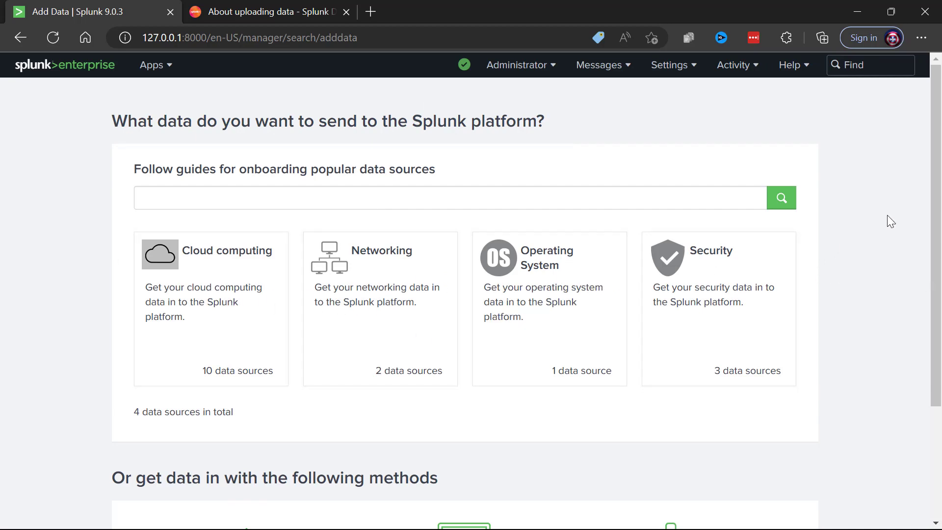
pyautogui.scroll(-3, 895, 211)
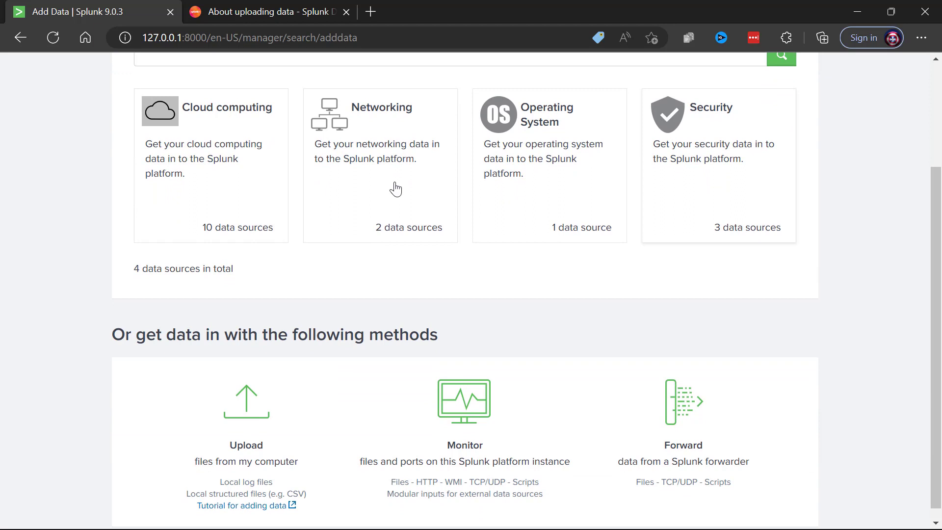
pyautogui.scroll(-1, 834, 189)
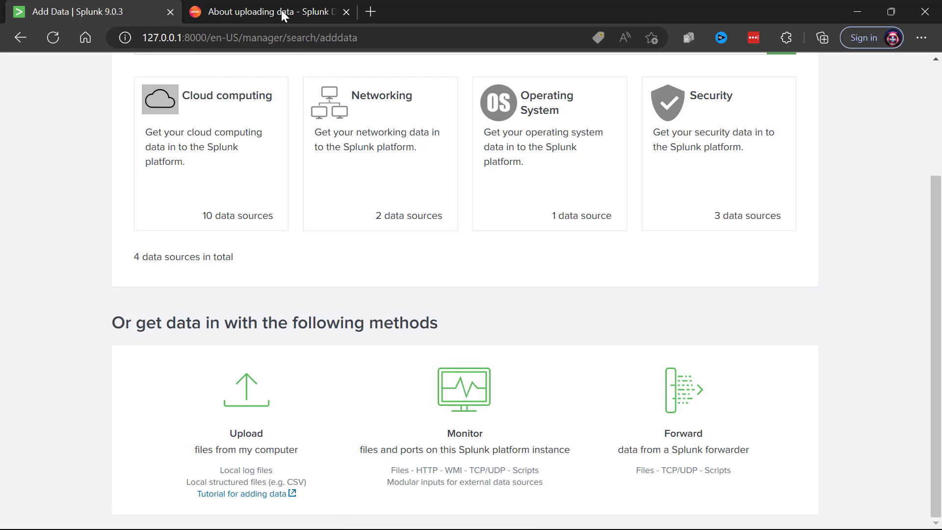
# Download tutorialdata.zip from the tutorial documentation's data files section, then return to Splunk's Add Data page.
pyautogui.click(260, 11)
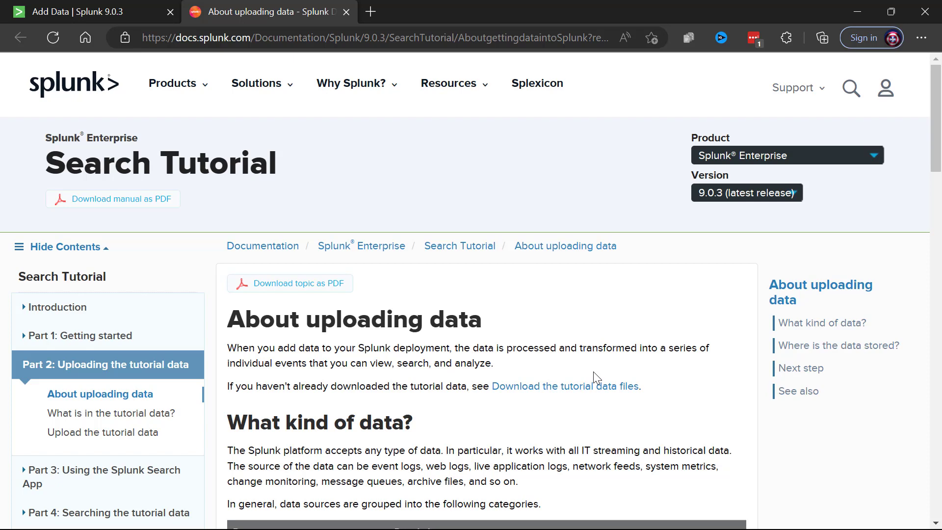
pyautogui.click(586, 389)
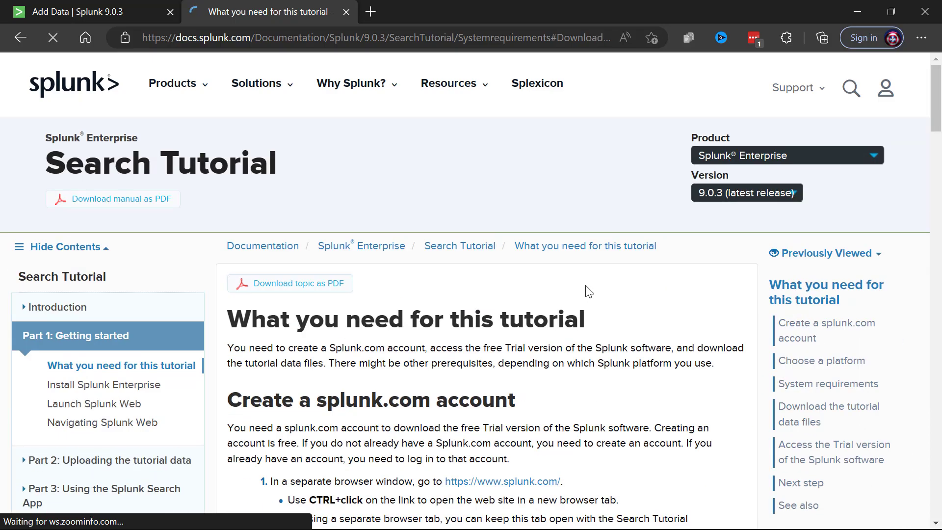
pyautogui.scroll(-5, 582, 288)
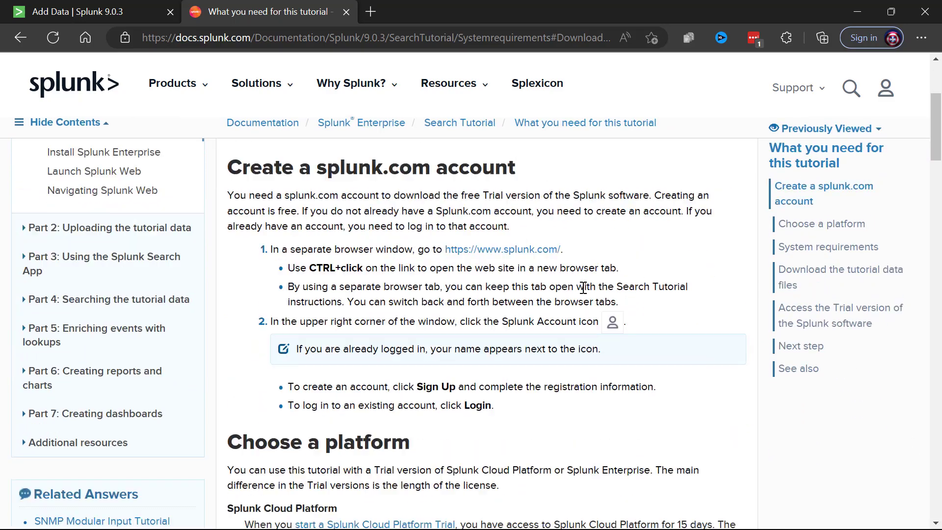
pyautogui.scroll(-10, 583, 293)
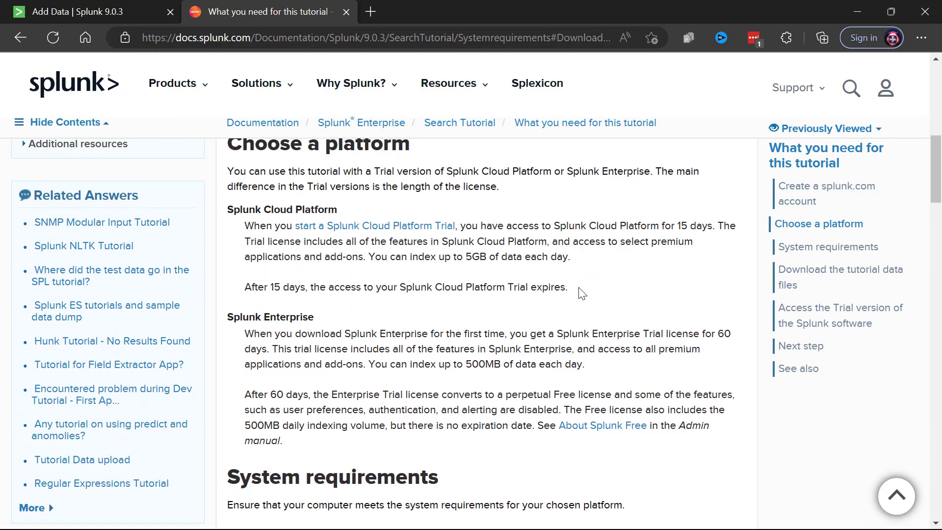
pyautogui.scroll(-6, 576, 287)
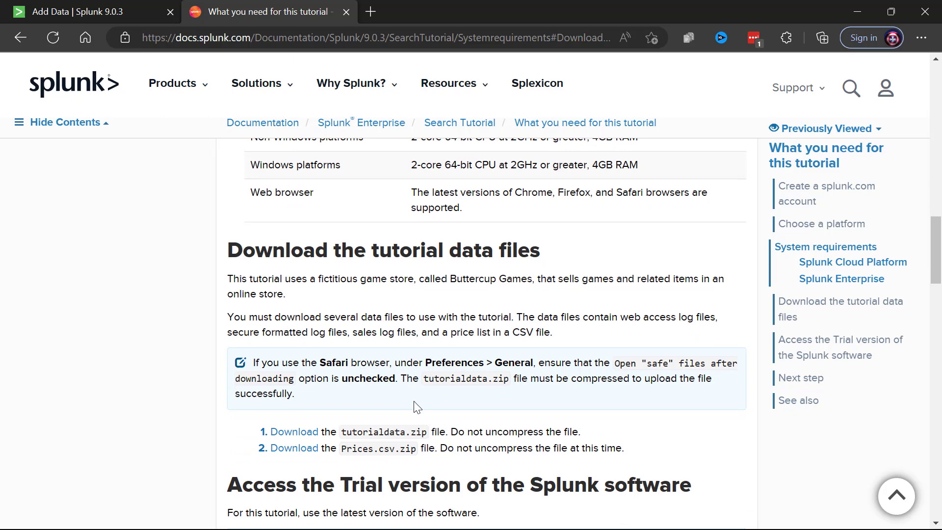
pyautogui.click(299, 433)
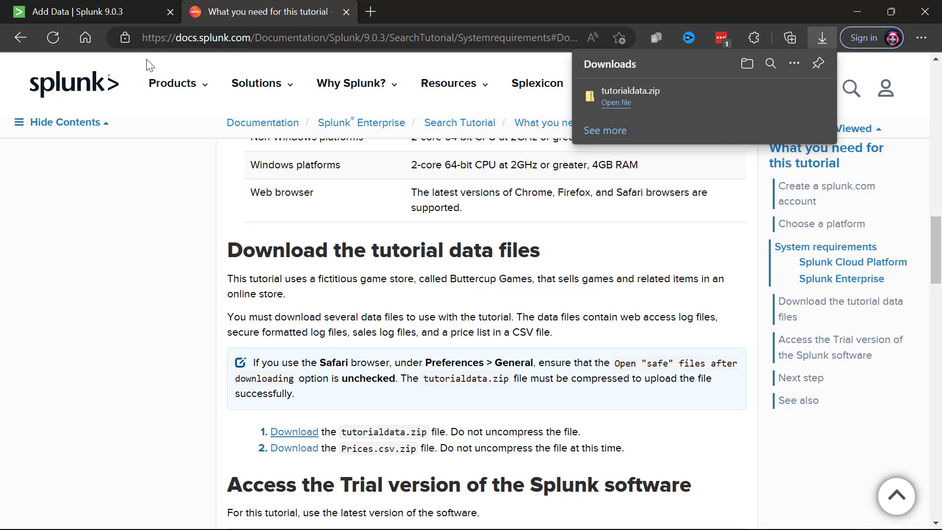
pyautogui.click(84, 12)
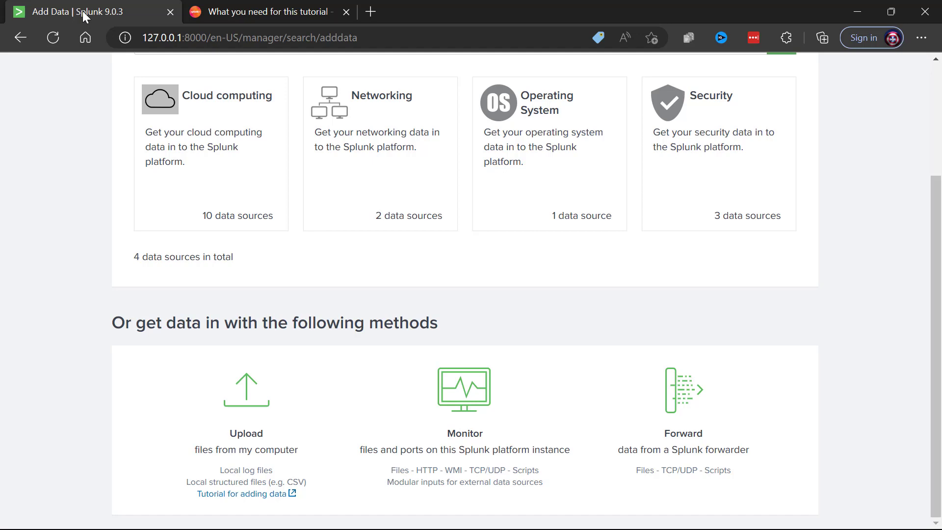
# Choose Upload and select tutorialdata.zip from the Downloads folder as the source file.
pyautogui.click(261, 426)
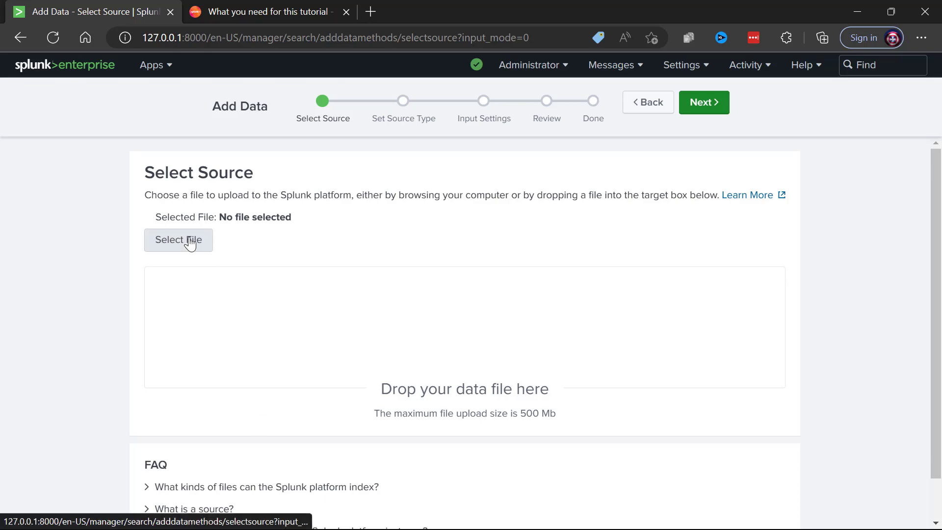
pyautogui.click(190, 242)
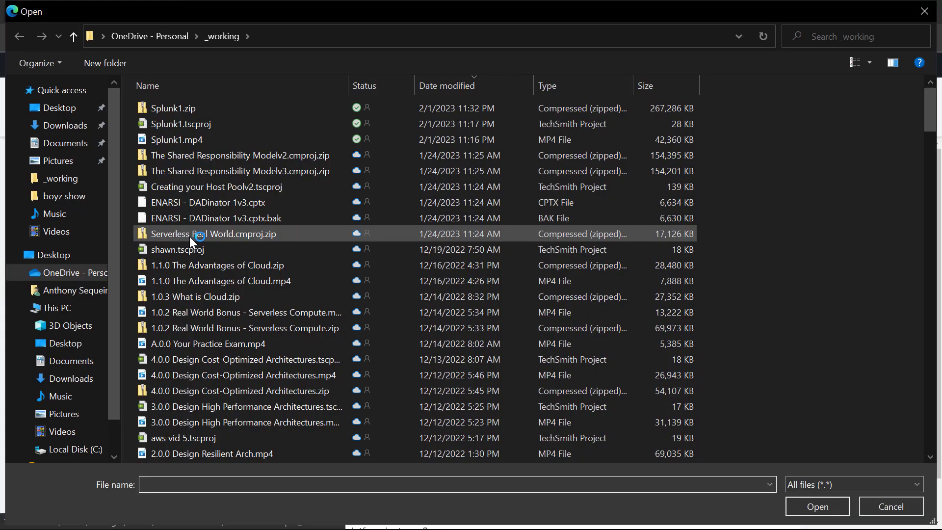
pyautogui.click(68, 126)
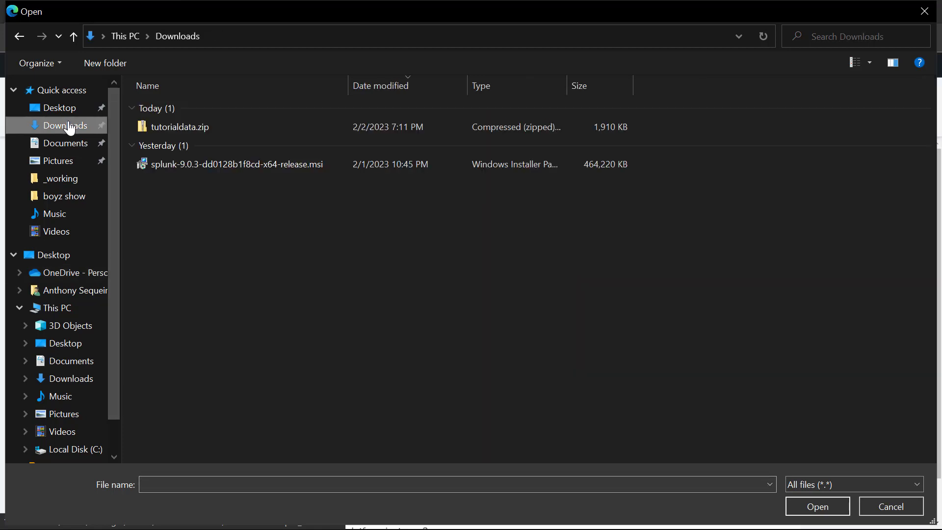
pyautogui.click(208, 128)
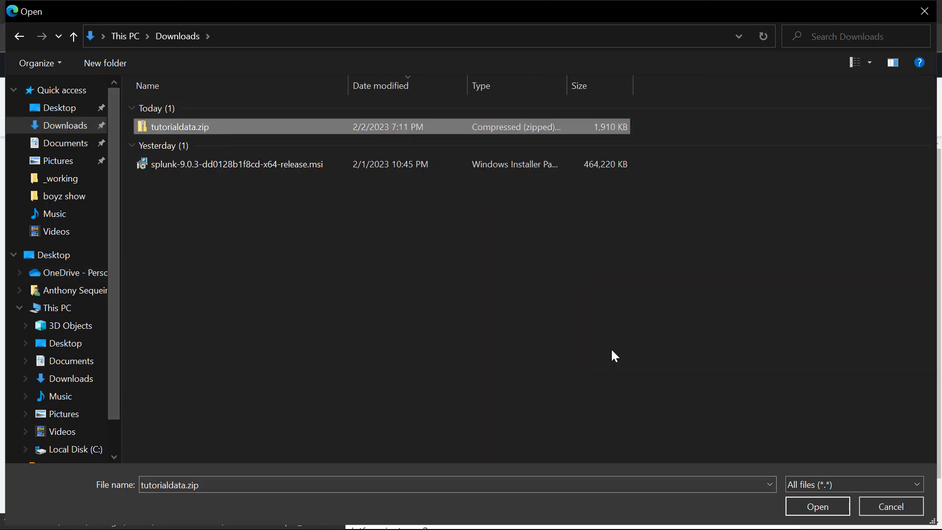
pyautogui.click(817, 508)
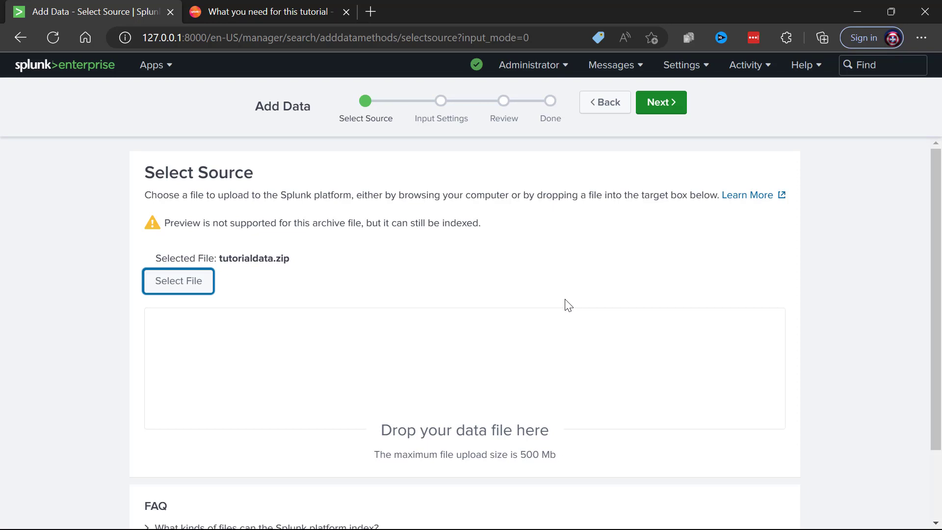
pyautogui.scroll(-2, 579, 294)
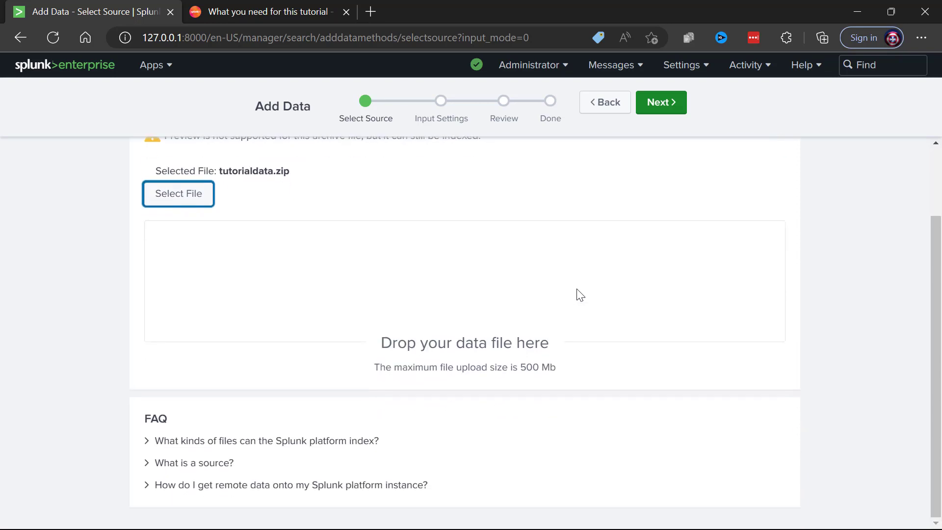
pyautogui.scroll(2, 579, 295)
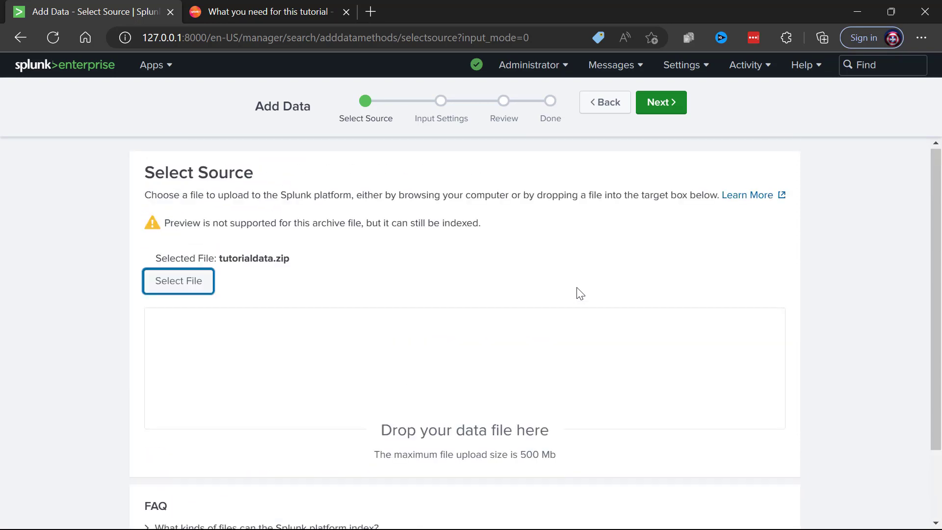
# Advance to Input Settings and review the source type, host and index options.
pyautogui.click(661, 107)
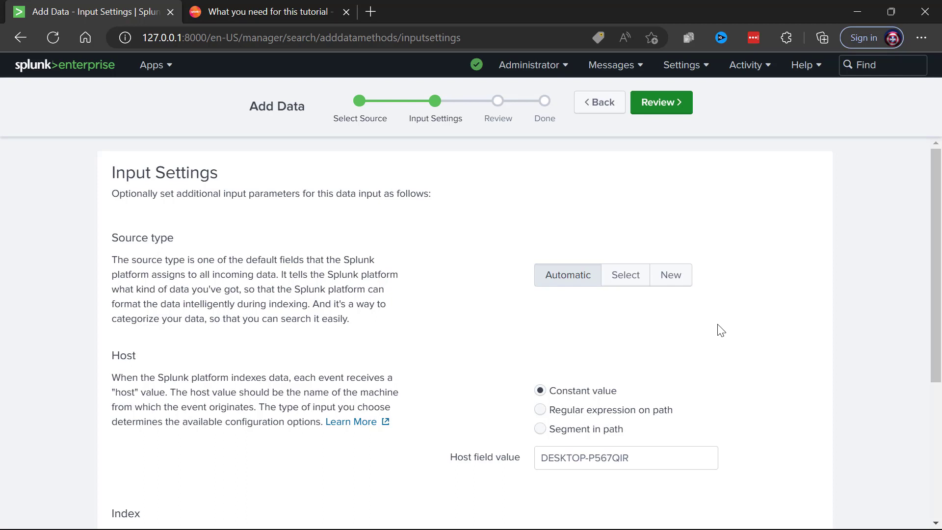
pyautogui.scroll(-1, 756, 326)
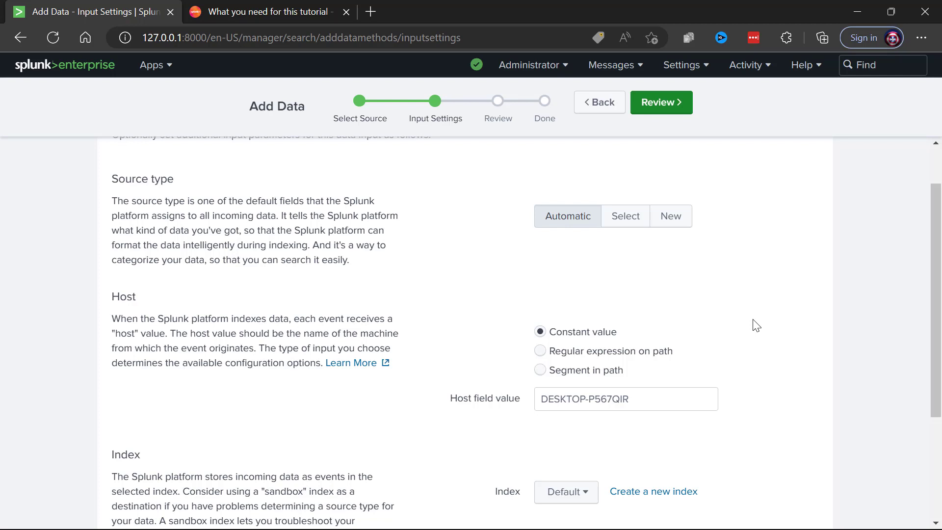
pyautogui.scroll(-1, 756, 326)
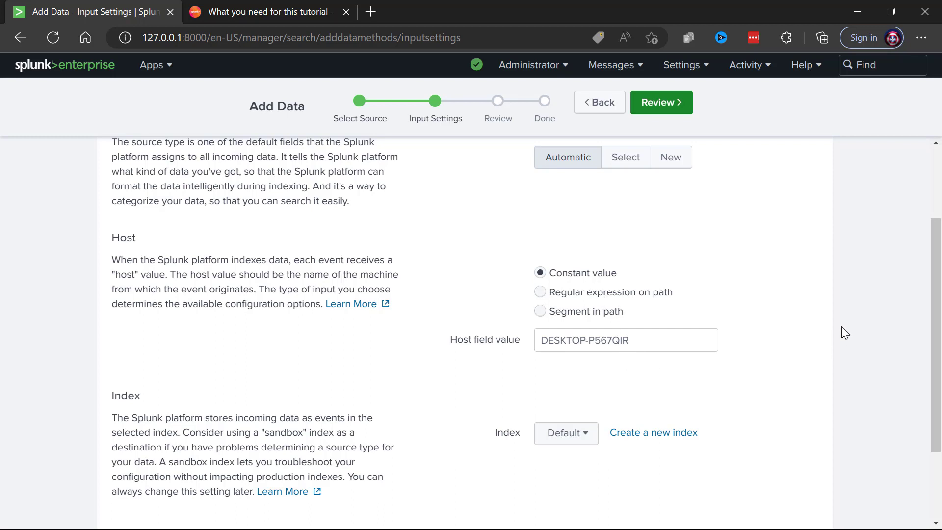
# Create a new index named 'test' and select it as the upload's destination index.
pyautogui.scroll(-3, 841, 325)
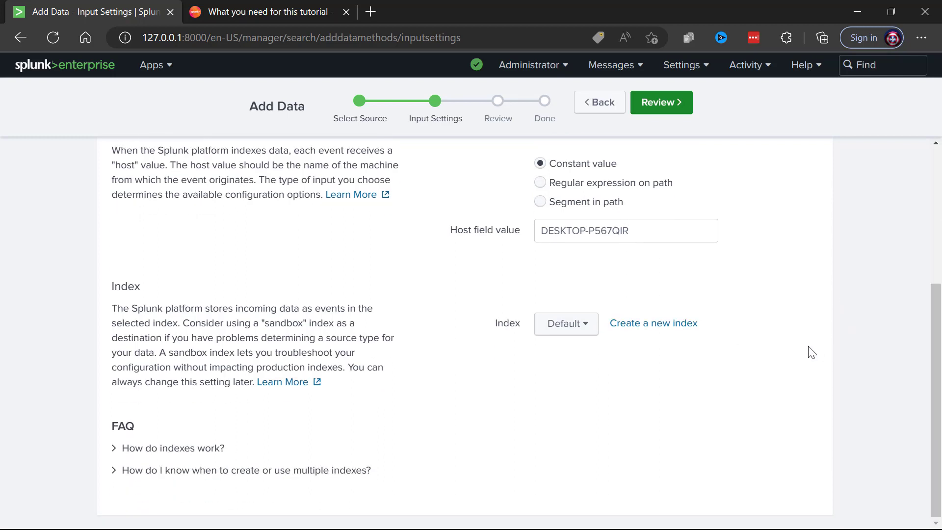
pyautogui.click(589, 326)
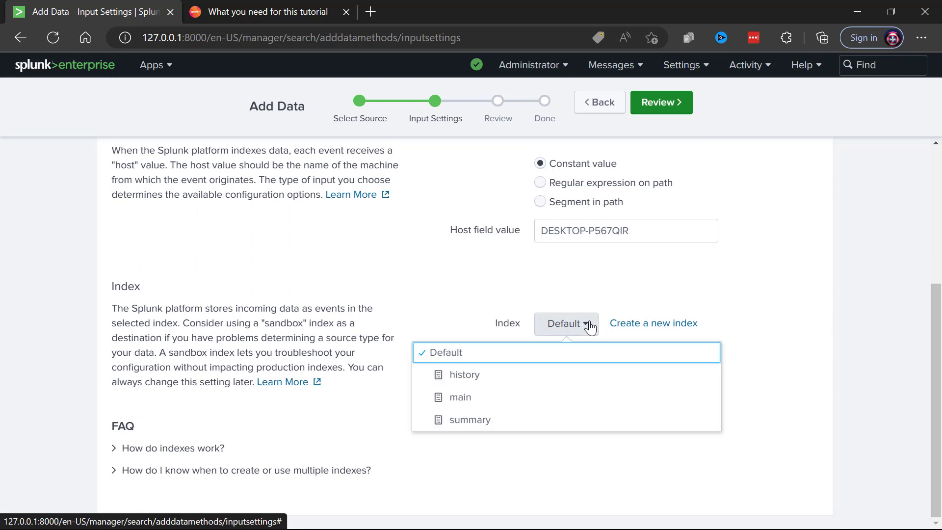
pyautogui.click(461, 397)
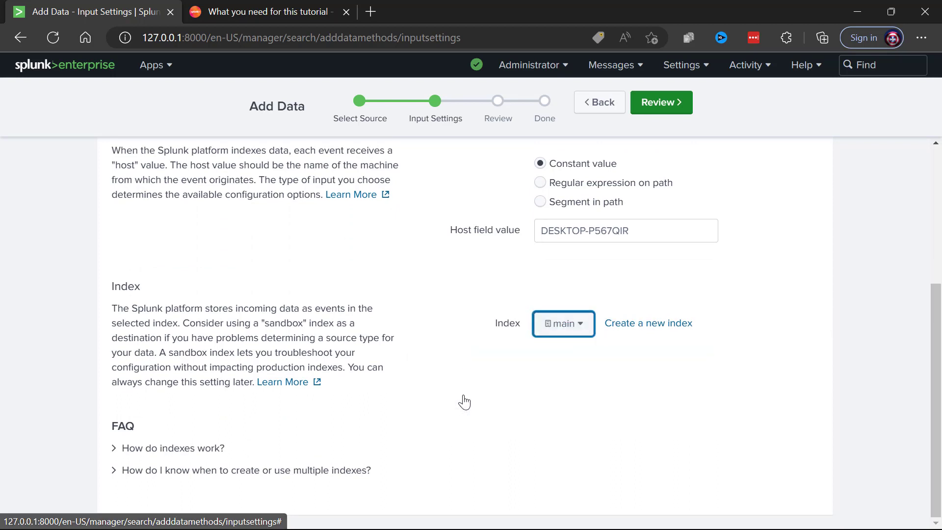
pyautogui.click(671, 324)
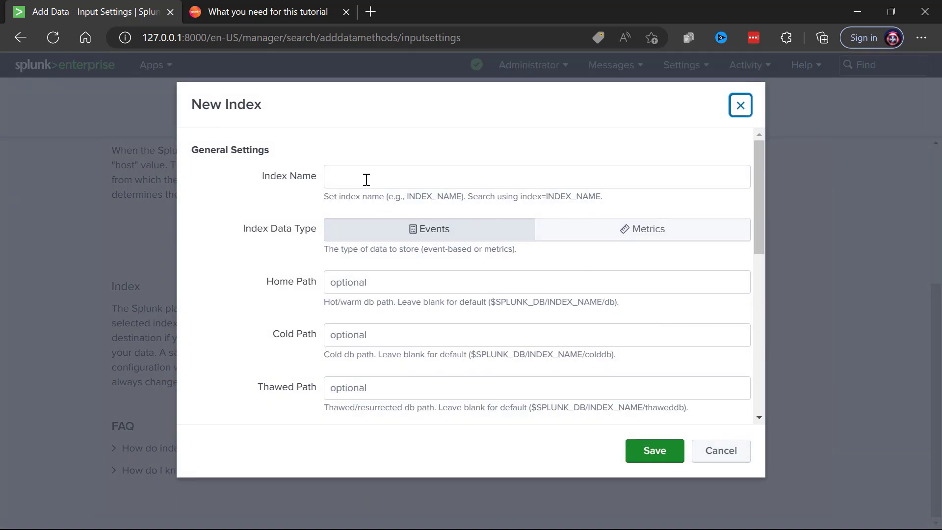
pyautogui.click(363, 178)
pyautogui.write('test')
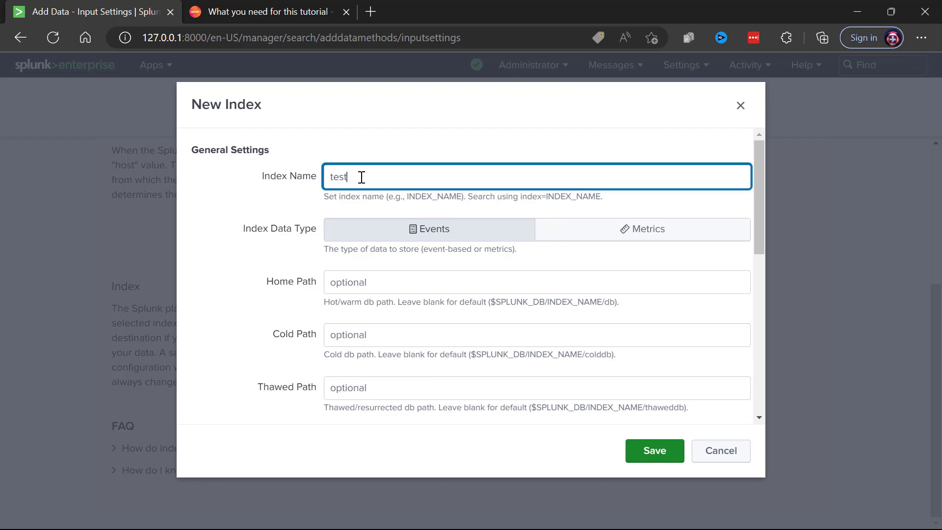
pyautogui.click(663, 451)
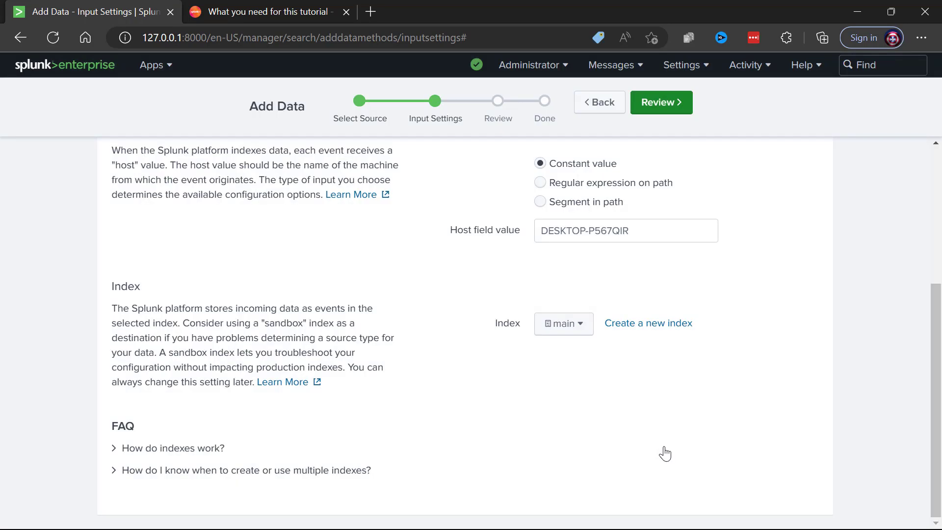
pyautogui.click(584, 325)
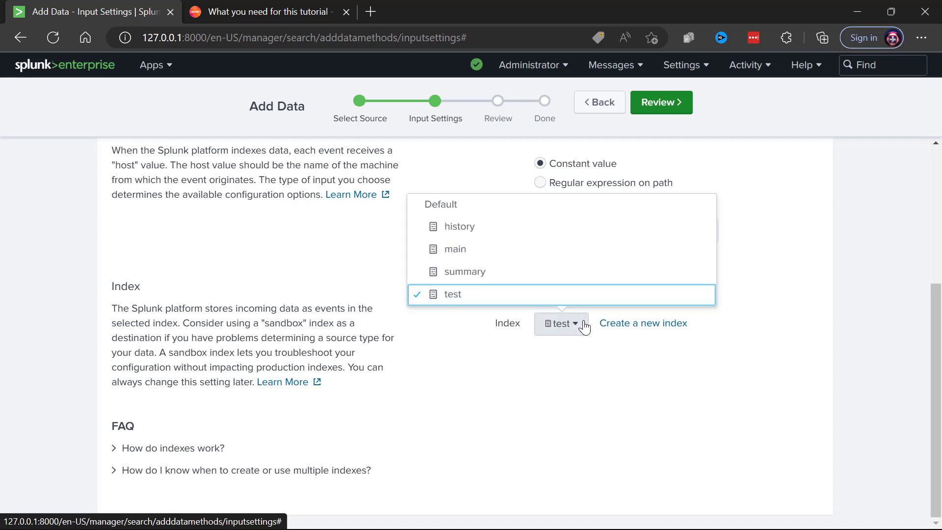
pyautogui.click(452, 294)
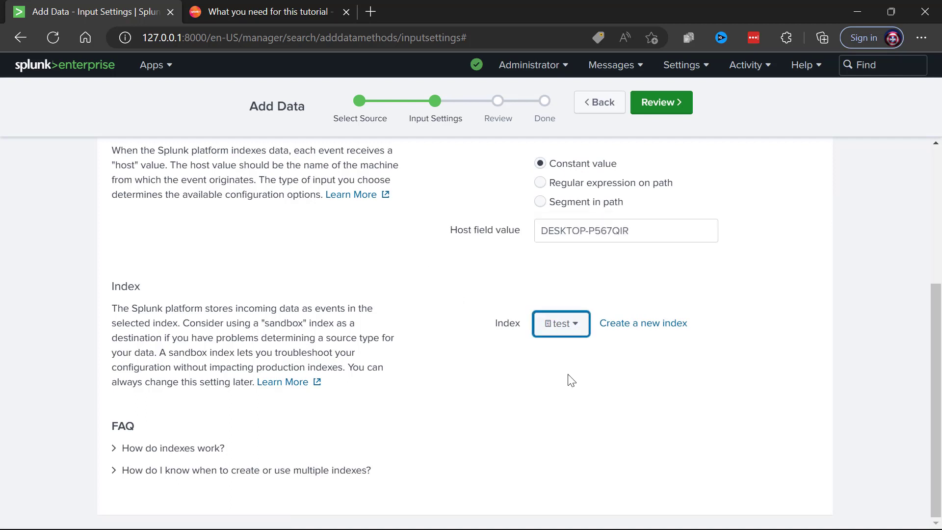
# Review and submit the tutorialdata.zip upload for indexing into the test index.
pyautogui.click(665, 100)
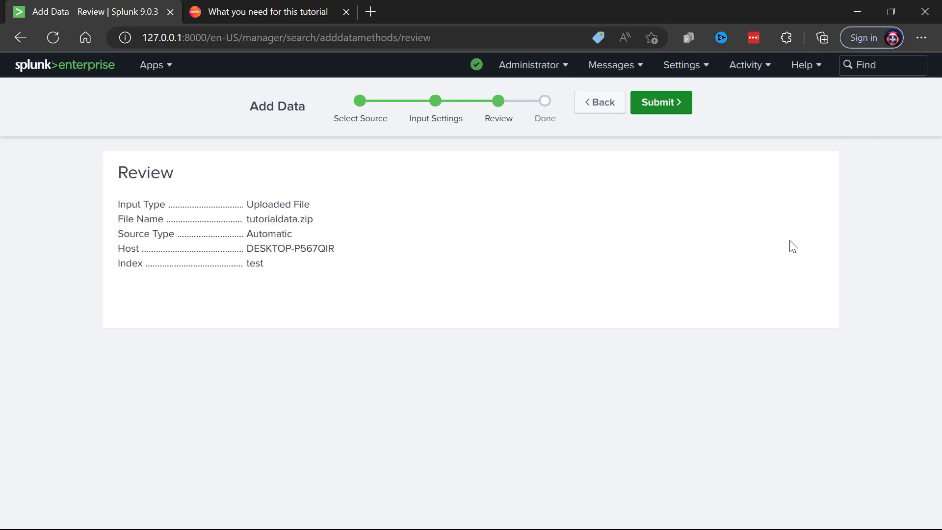
pyautogui.click(658, 102)
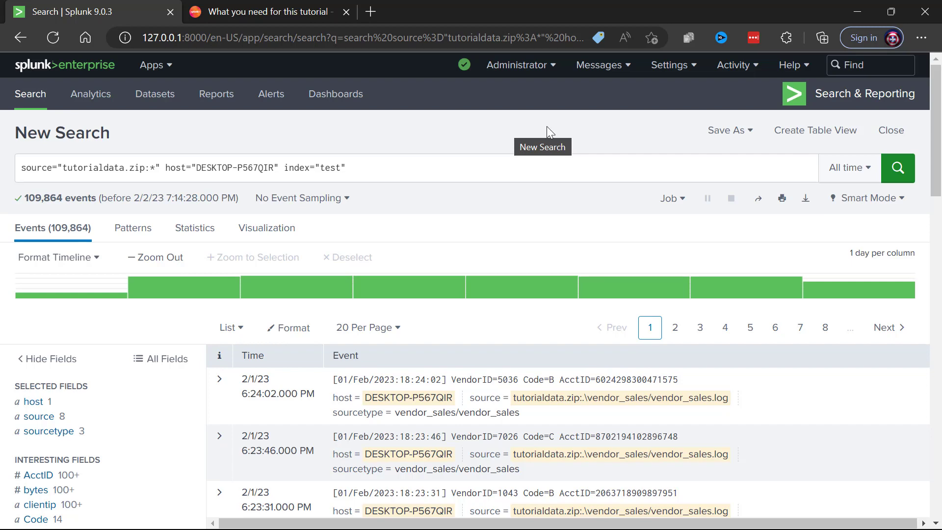
# Rerun the test index search with the time range set to All time.
pyautogui.click(848, 174)
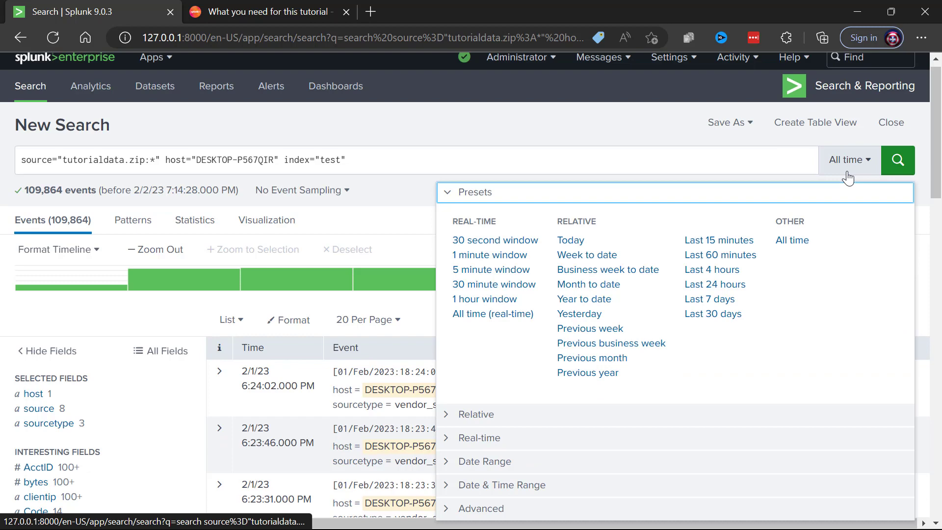
pyautogui.click(793, 241)
pyautogui.click(792, 242)
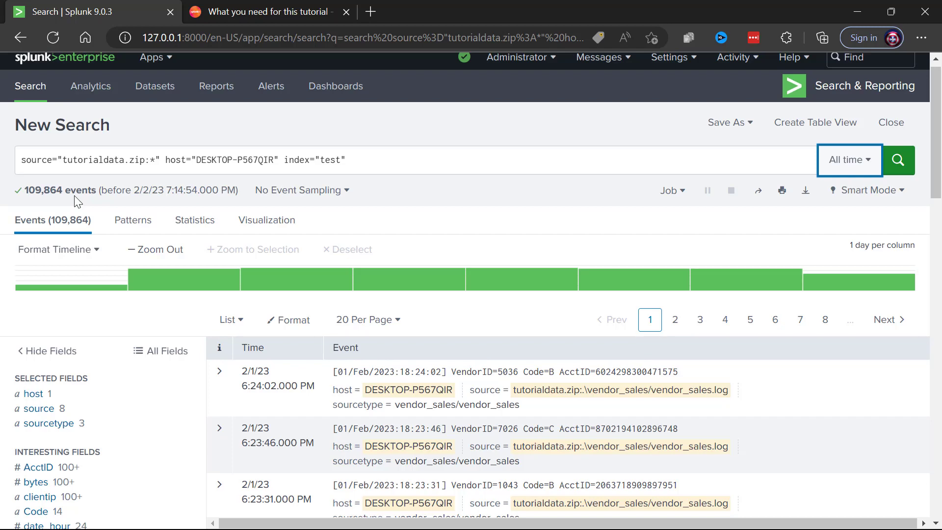
# Append the term fail* to the index="test" search query.
pyautogui.click(409, 158)
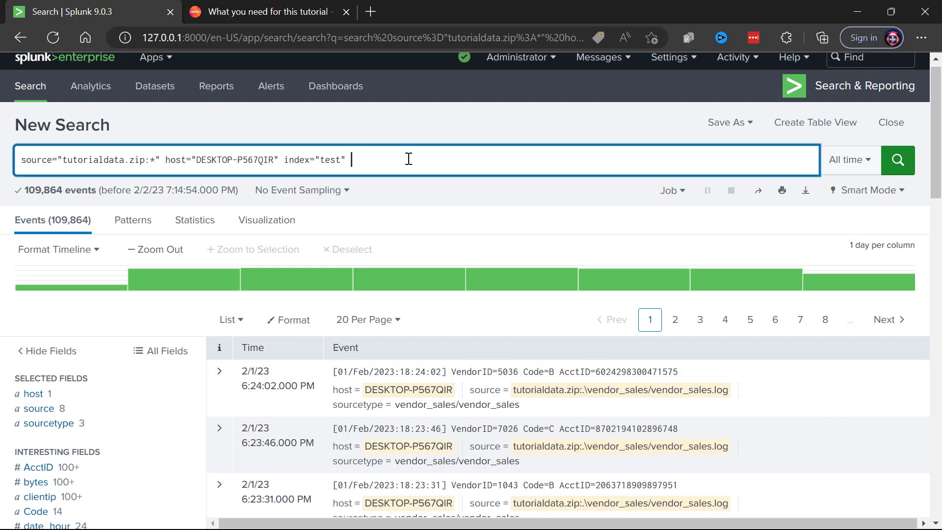
pyautogui.write('fail')
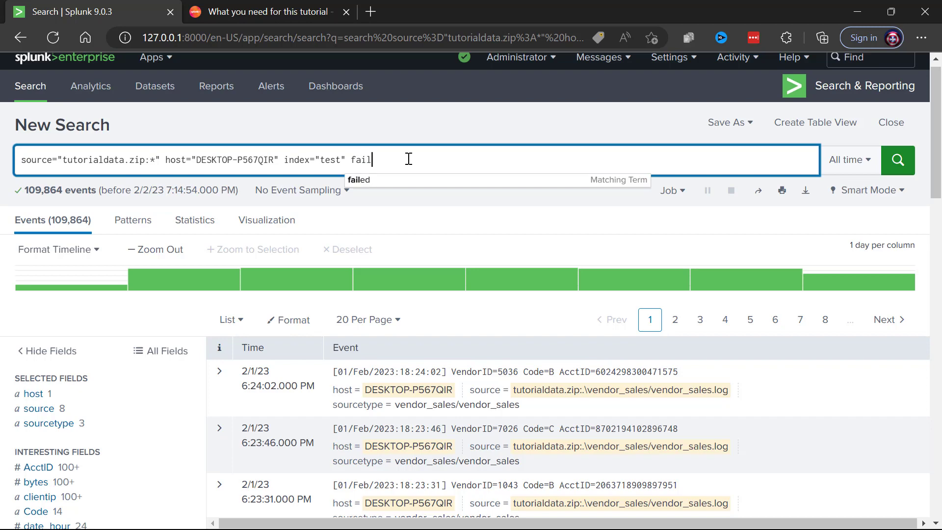
pyautogui.write('*')
pyautogui.press('Escape')
pyautogui.click(426, 115)
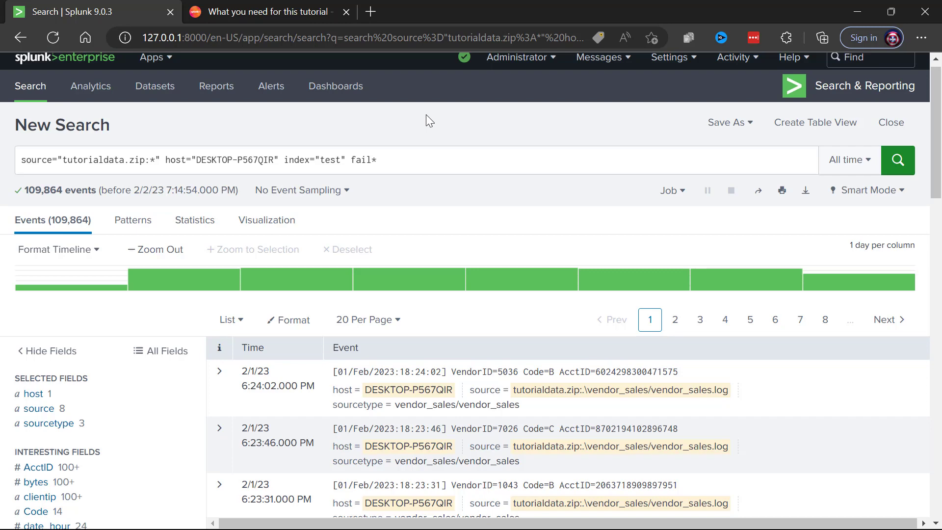
# Run the fail* search and browse the Failed password events from mailsv/secure.log.
pyautogui.click(898, 162)
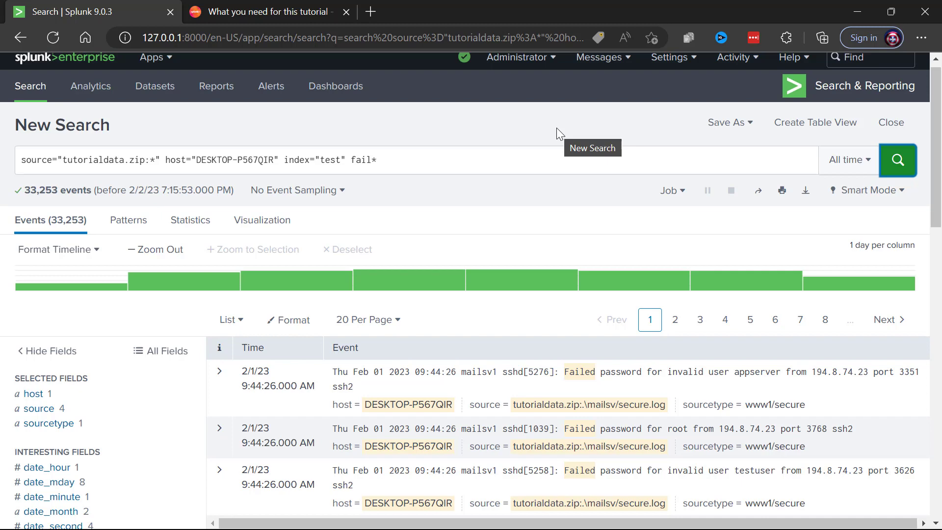
pyautogui.scroll(-1, 589, 416)
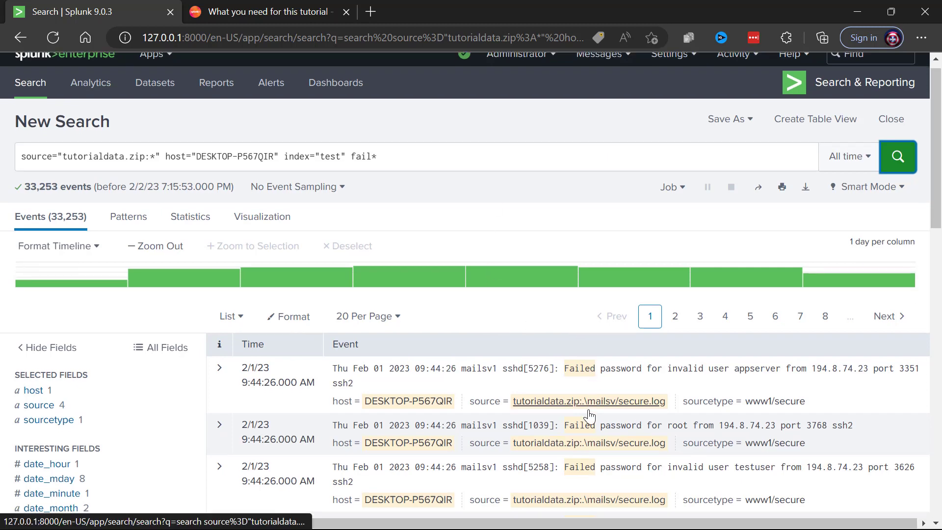
pyautogui.scroll(-3, 589, 416)
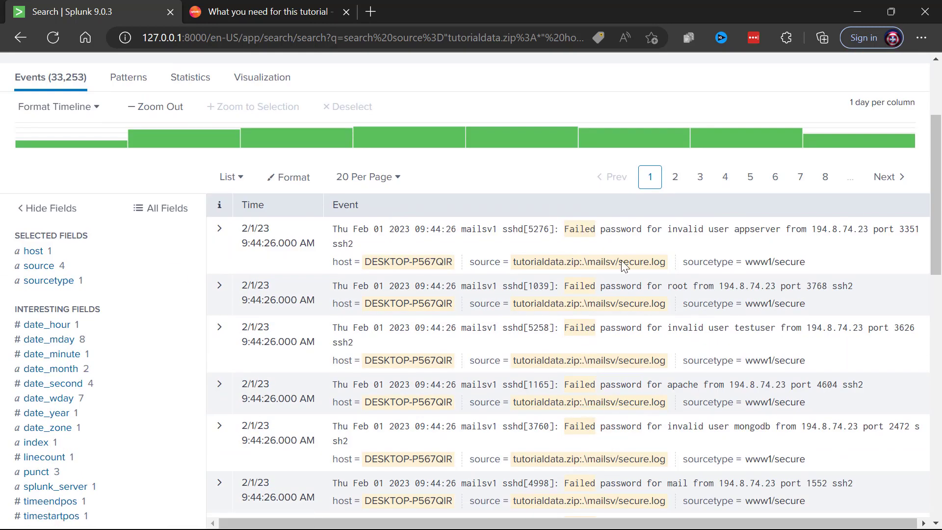
pyautogui.scroll(-4, 834, 437)
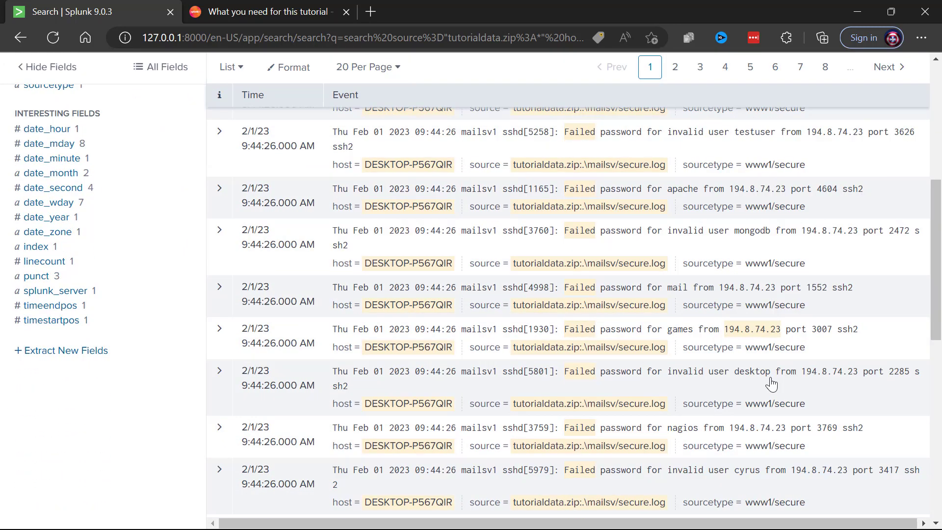
pyautogui.scroll(-1, 771, 384)
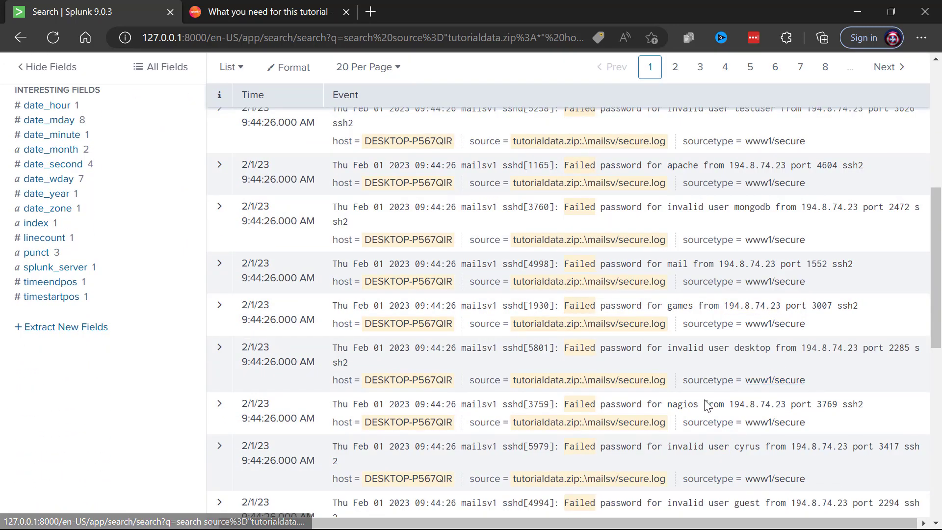
pyautogui.scroll(3, 742, 371)
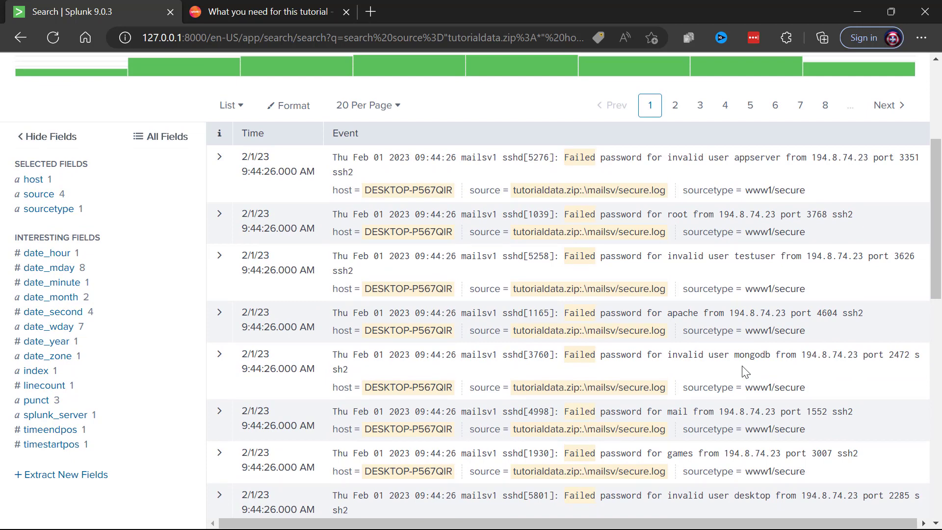
pyautogui.scroll(-2, 736, 342)
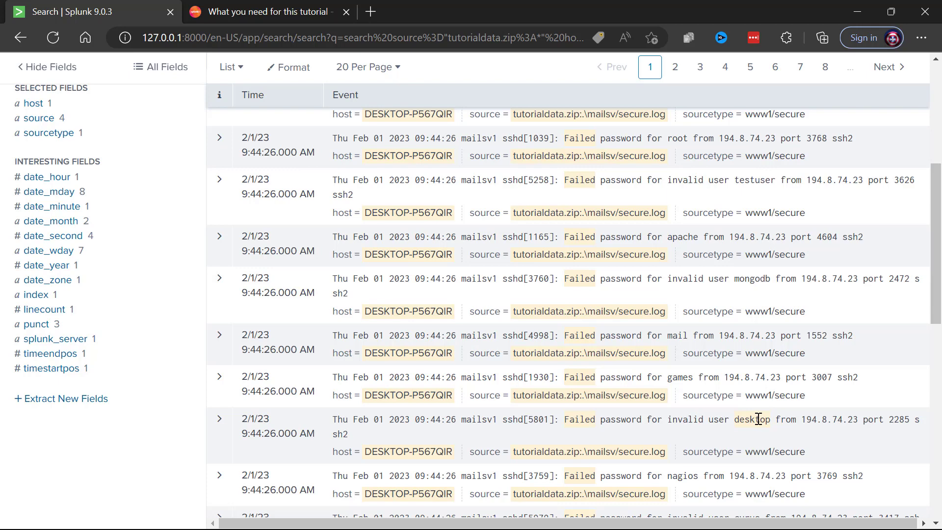
pyautogui.scroll(6, 766, 388)
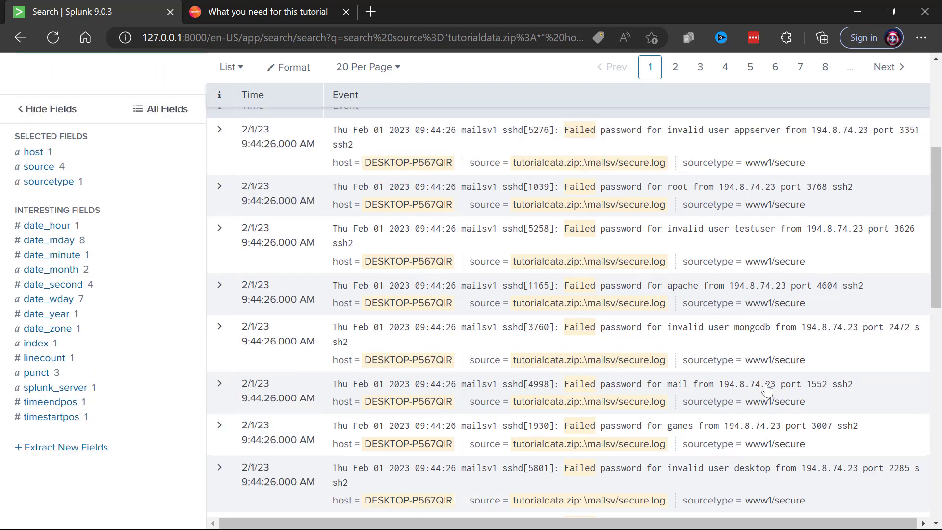